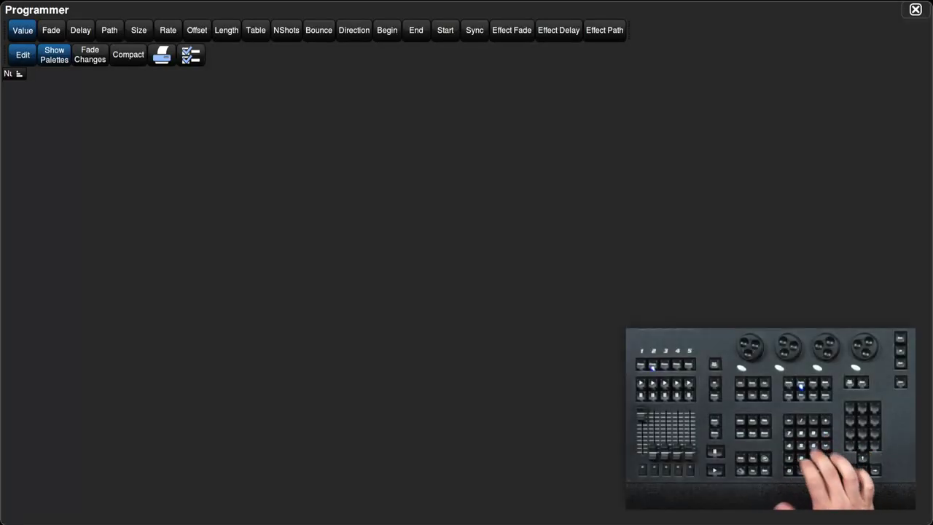
Select ColorSource Par fixtures 201 through 206 and record them as group 12.
key(Return)
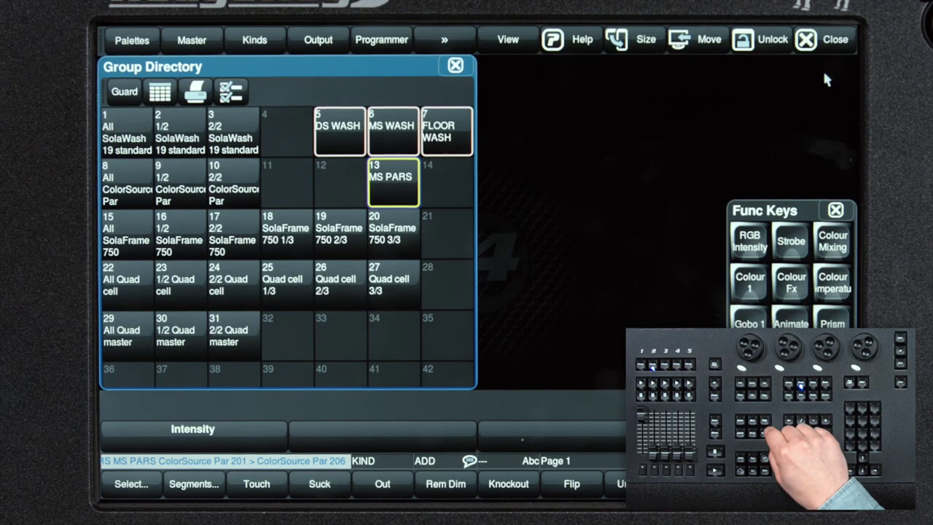
key(r)
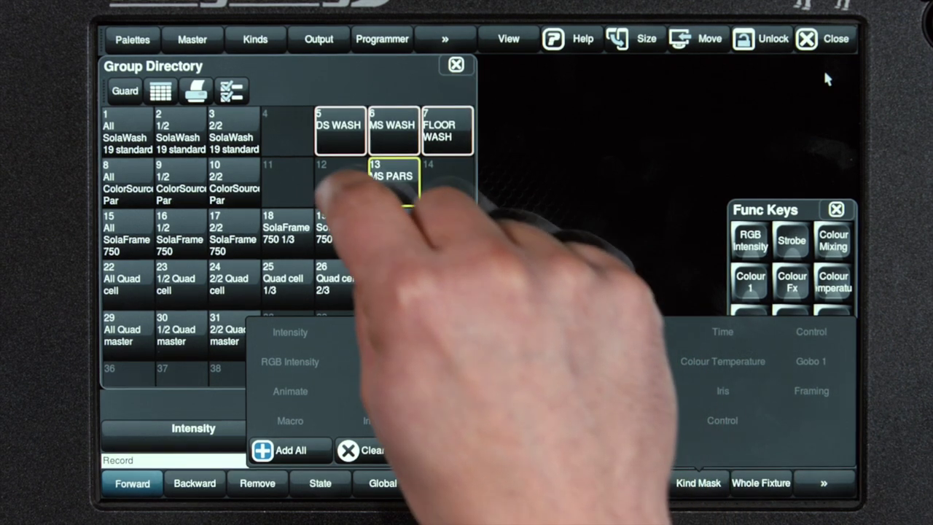
click(339, 183)
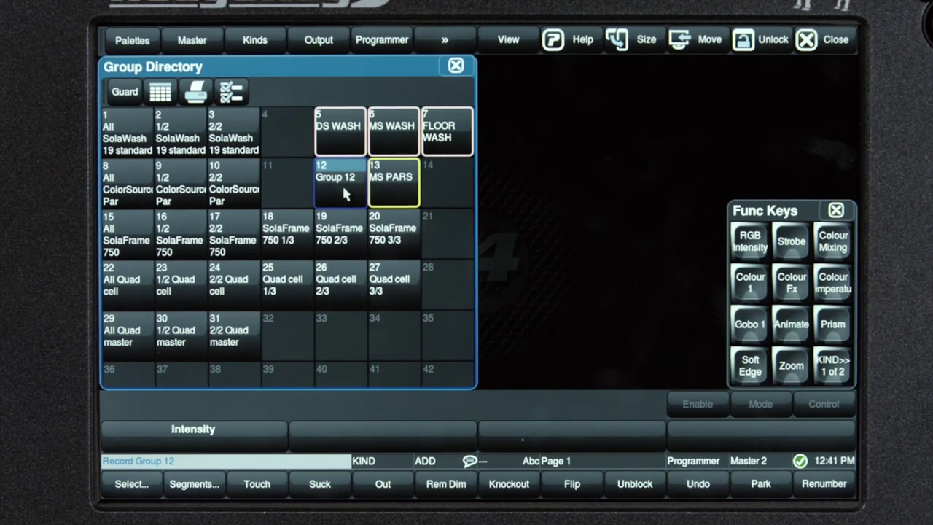
Name group 12 "DS PARS" and give it a yellow colour code in the group directory.
key(s)
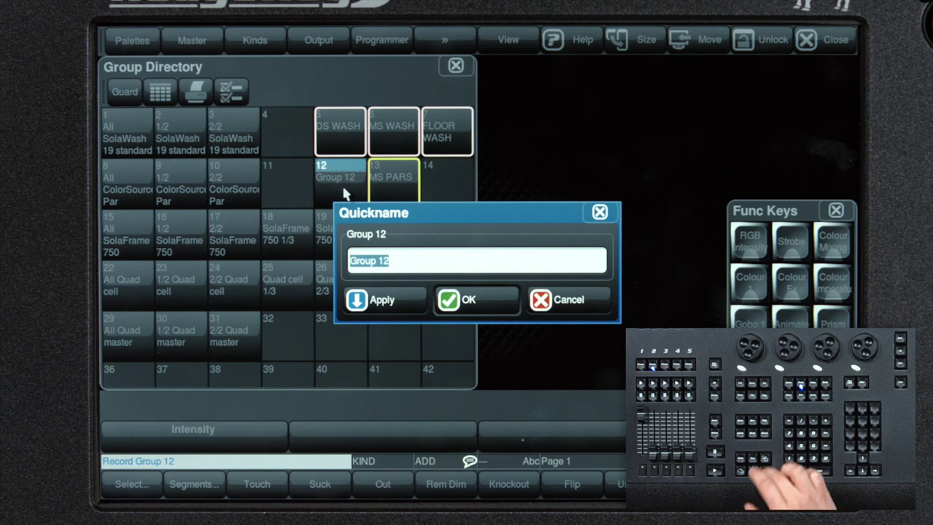
key(s)
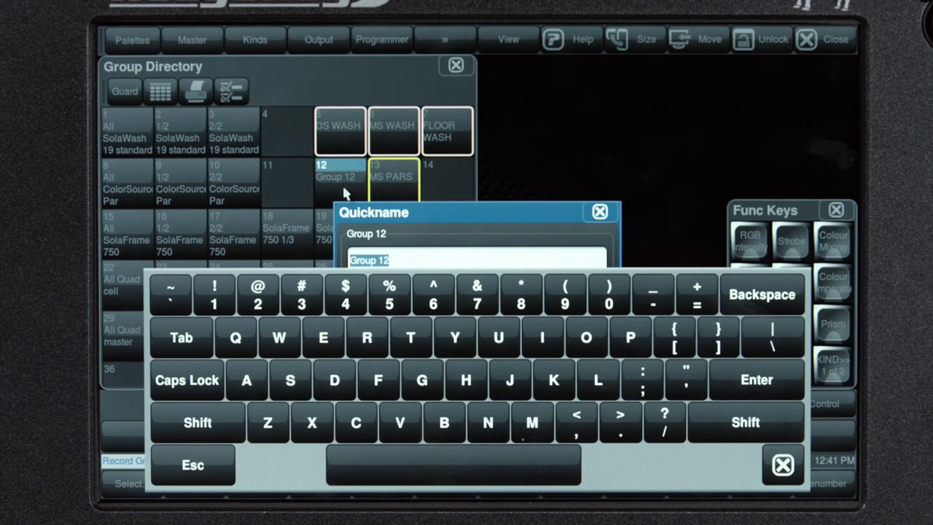
text(D)
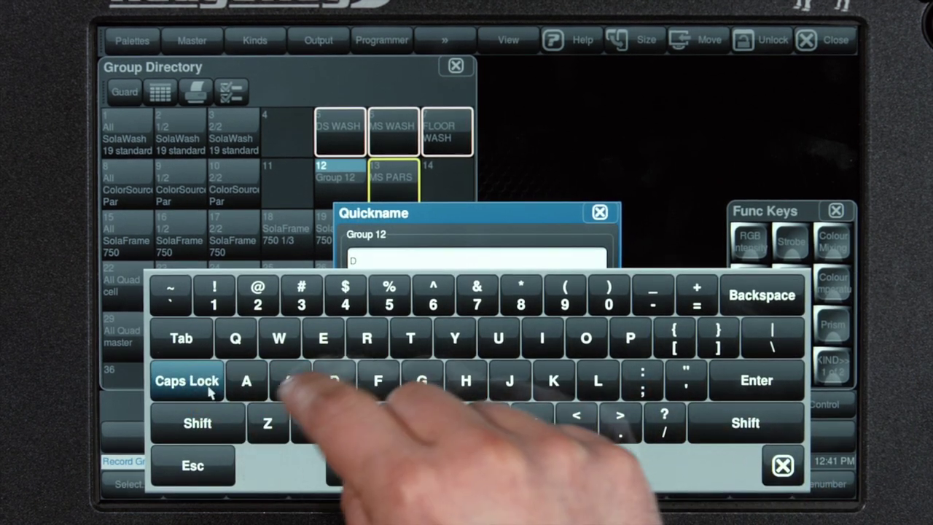
text(S PARS)
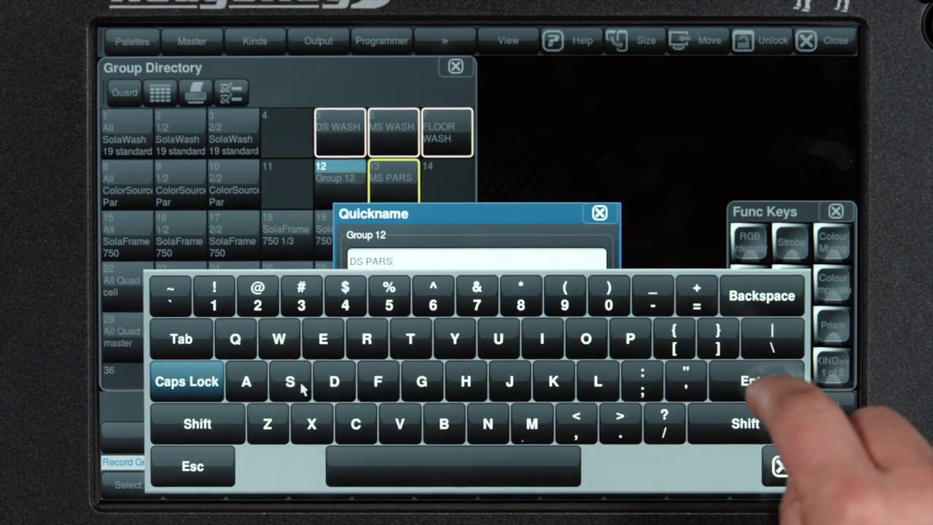
click(759, 382)
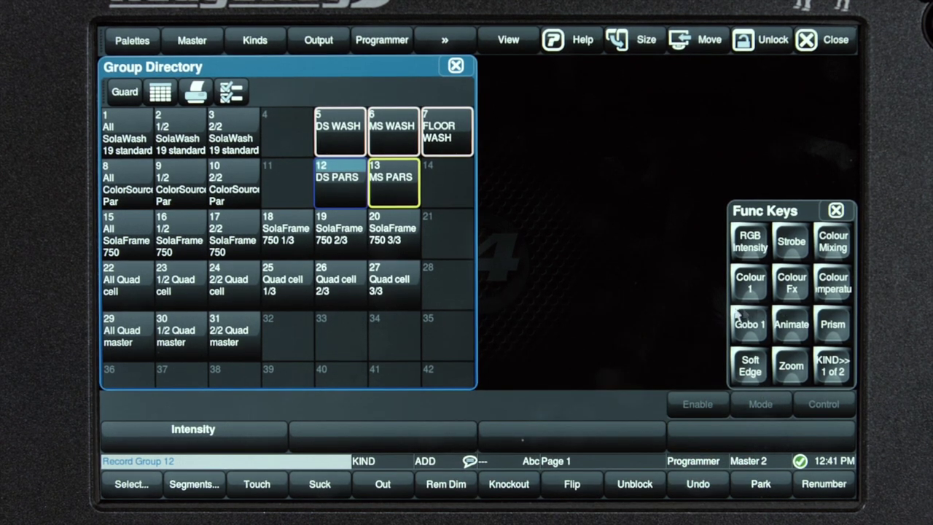
right_click(355, 189)
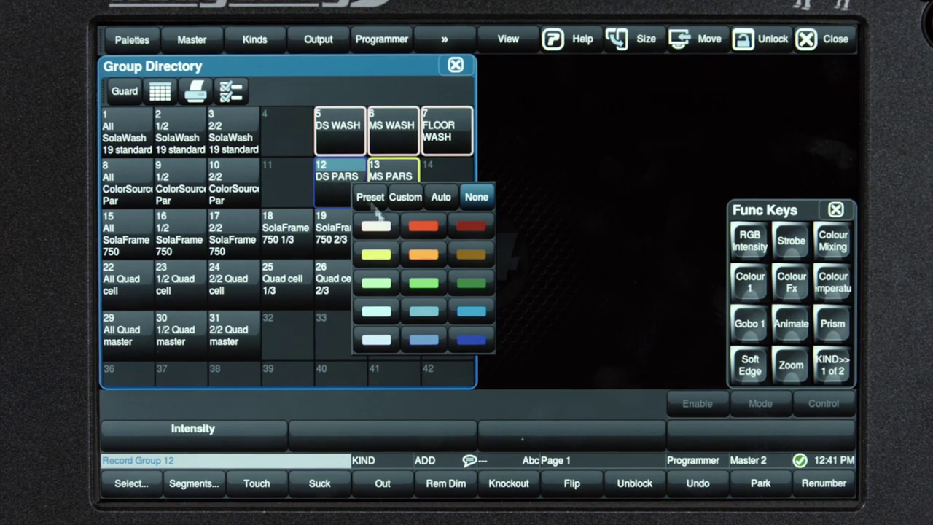
click(377, 255)
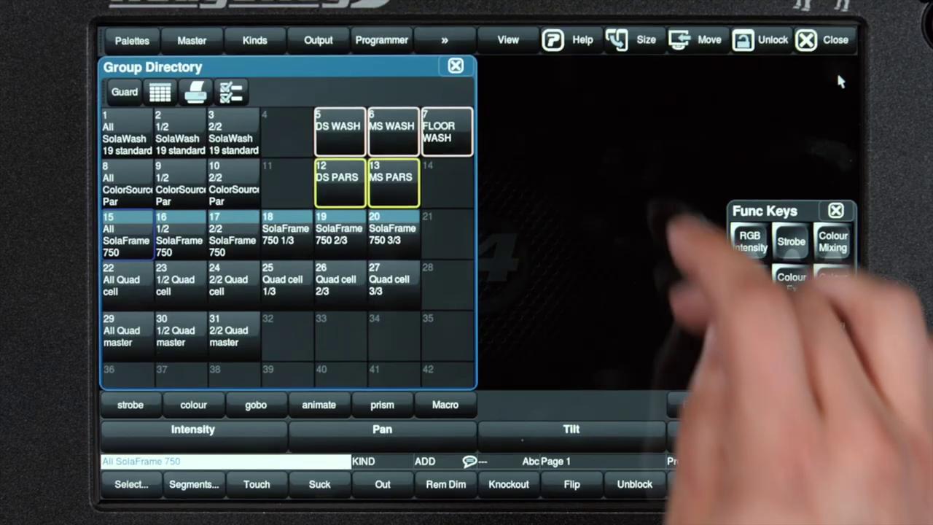
Bring the All SolaFrame 750 group to 100% intensity and record its position as palette 15 in the position directory.
click(613, 221)
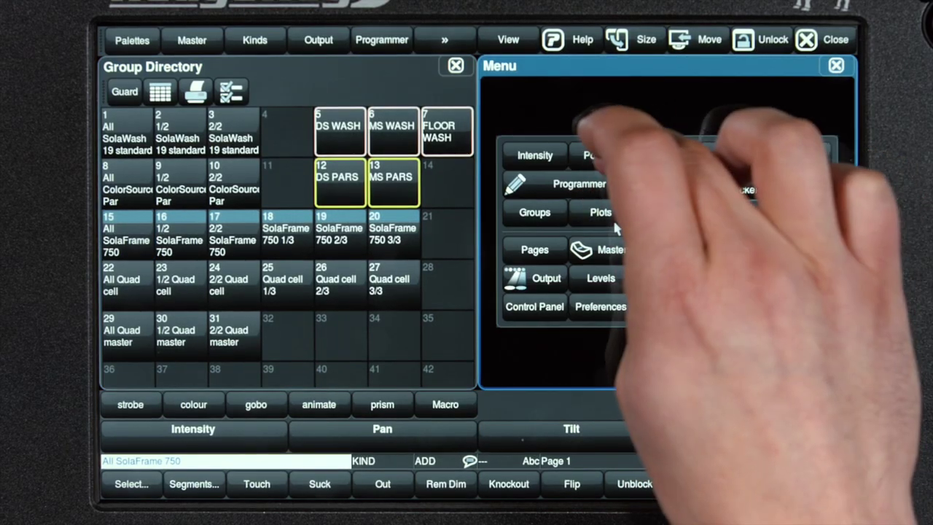
click(605, 158)
click(132, 244)
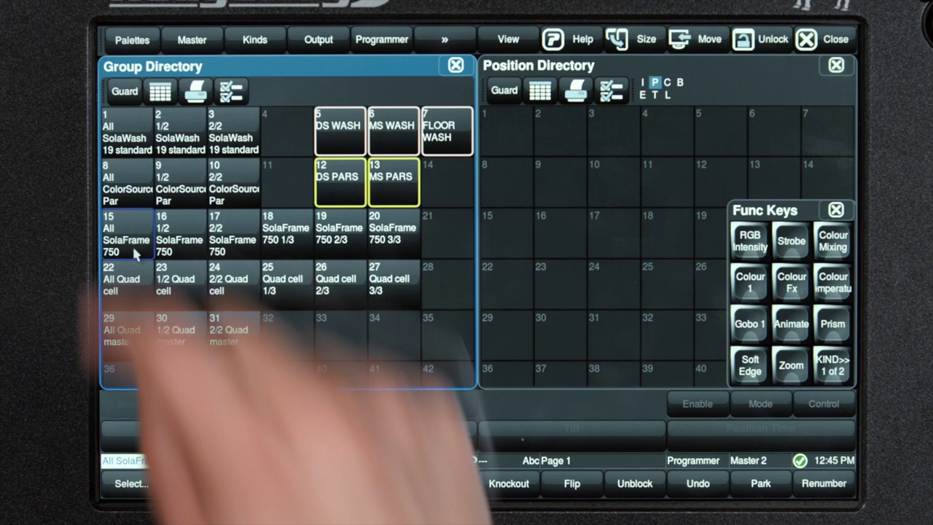
click(139, 242)
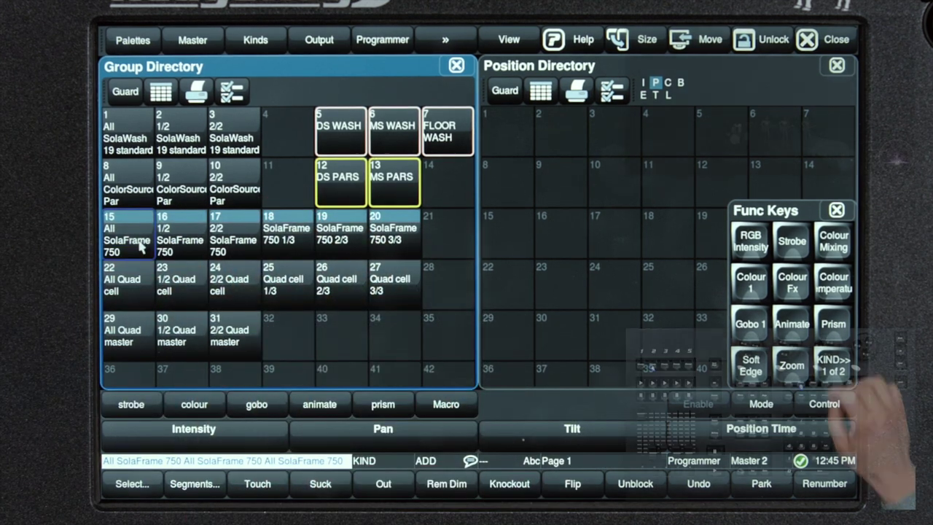
text(@)
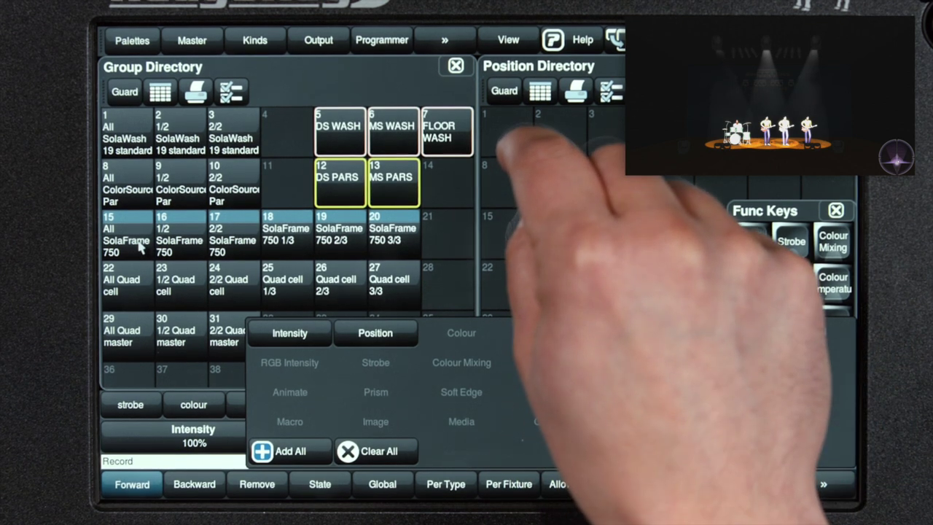
click(501, 252)
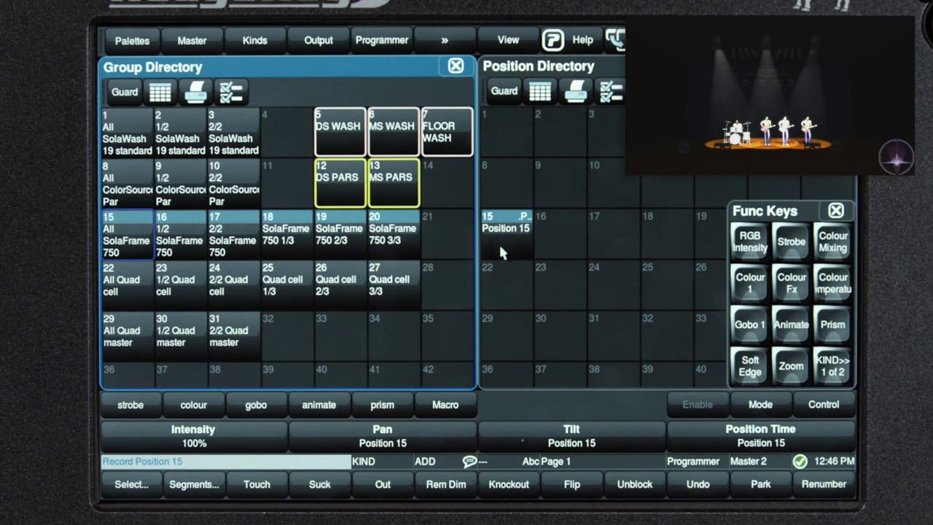
Name position palette 15 "750 BAND".
key(s)
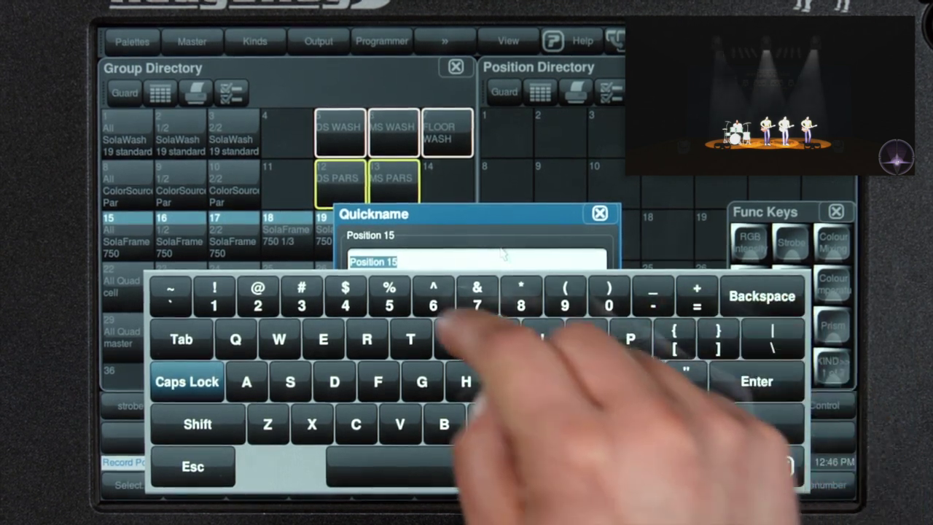
click(477, 296)
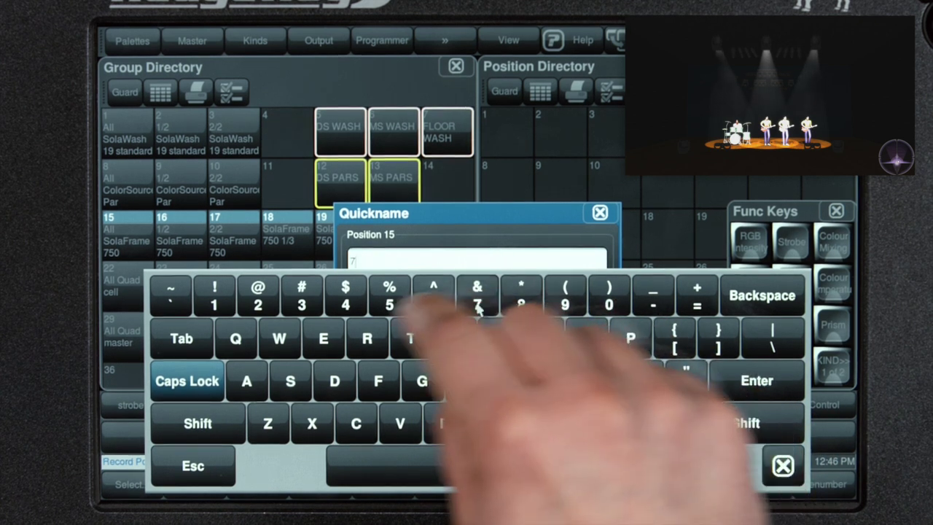
click(389, 295)
click(609, 296)
click(535, 467)
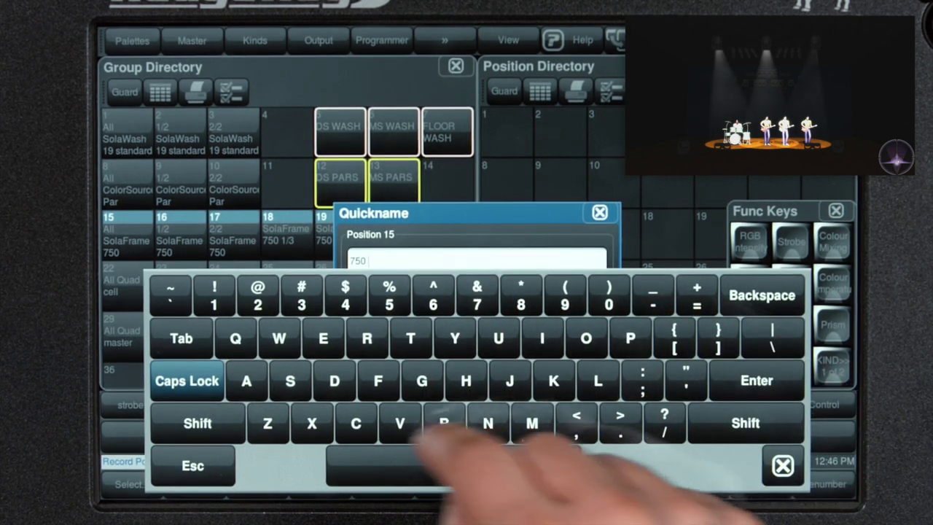
click(444, 422)
click(252, 382)
click(488, 422)
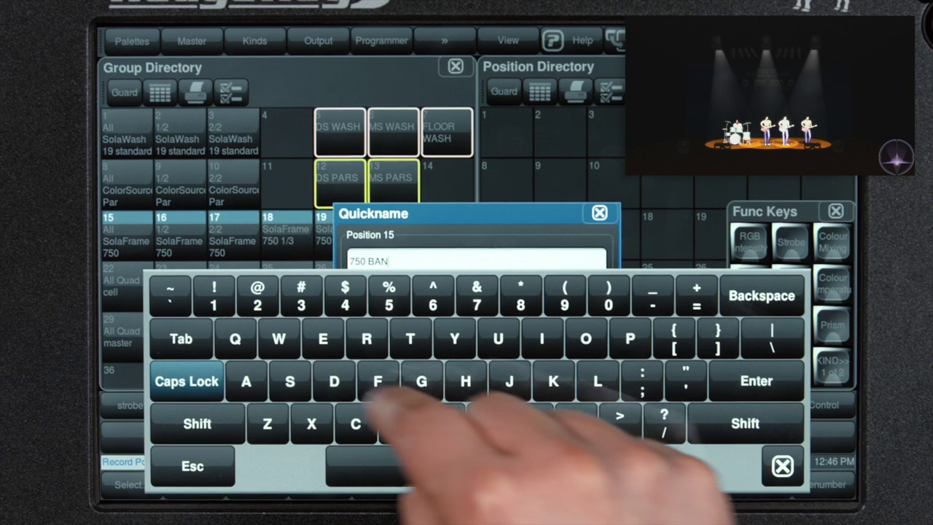
click(333, 380)
click(762, 381)
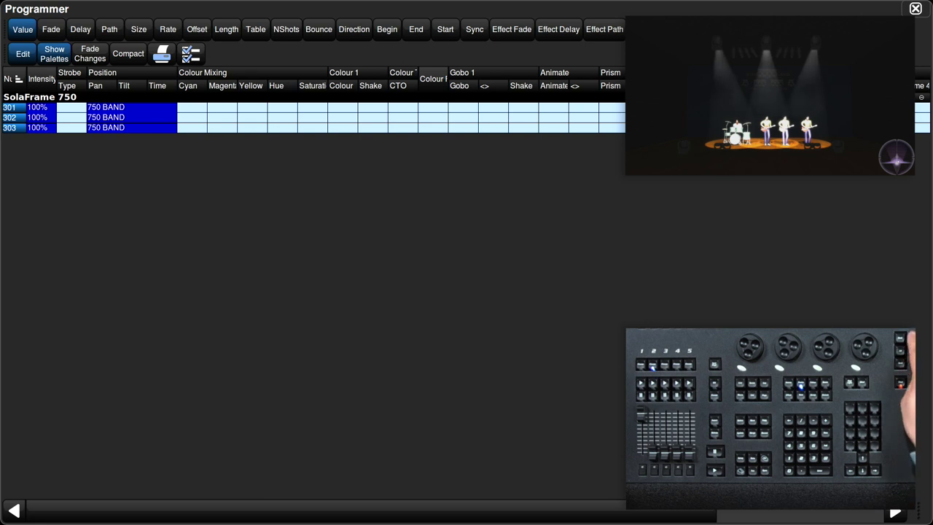
Aim SolaFrame 750 fixtures 301, 302 and 303 one by one at the drummer, panning to about -2°, -22° and -38°.
key(Page_Down)
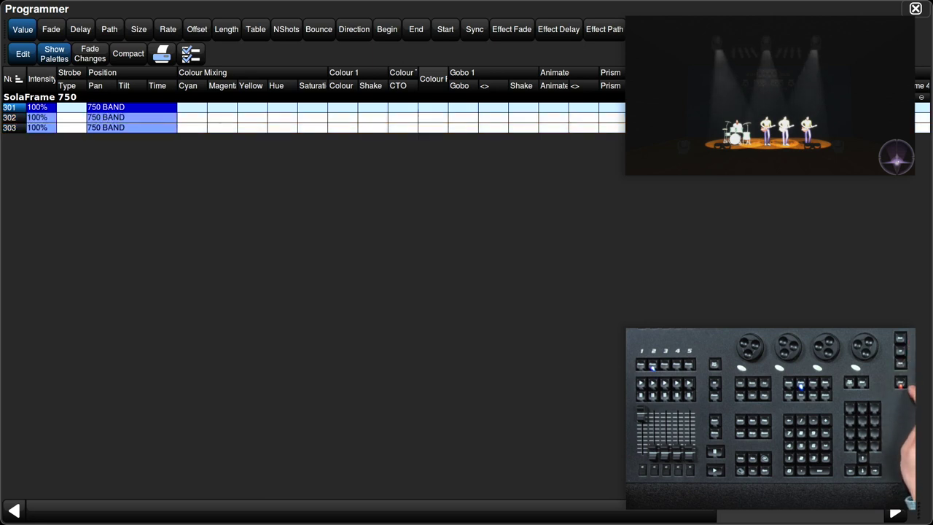
scroll(109, 107, down, 5)
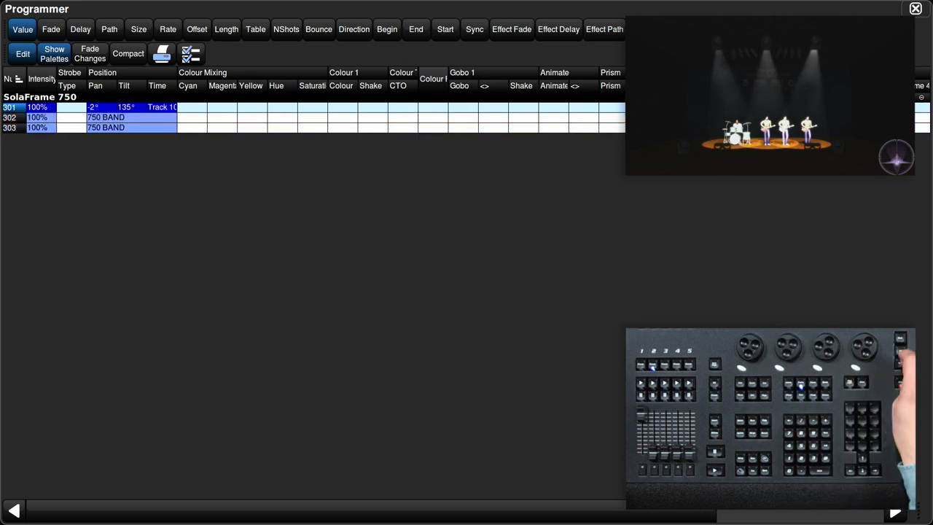
key(Page_Down)
scroll(109, 118, down, 5)
scroll(101, 118, down, 3)
key(Page_Down)
scroll(109, 128, down, 5)
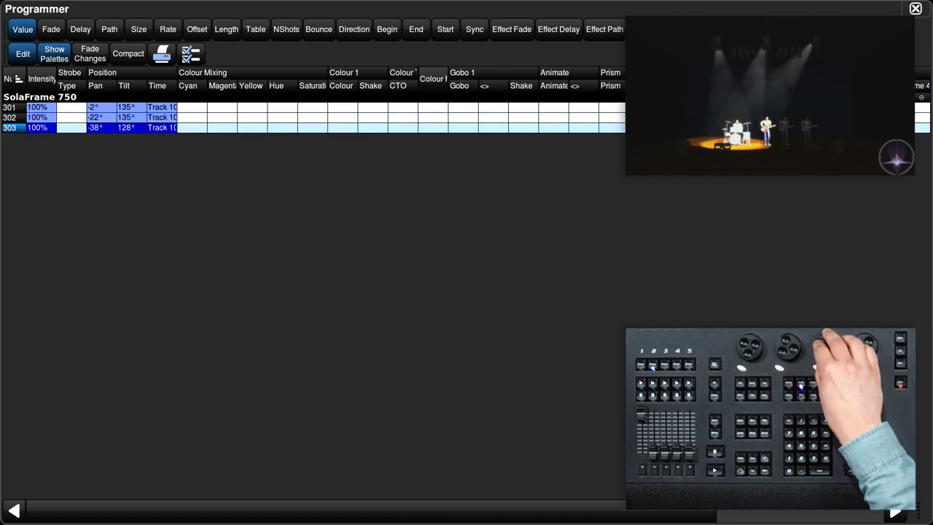
scroll(102, 127, up, 1)
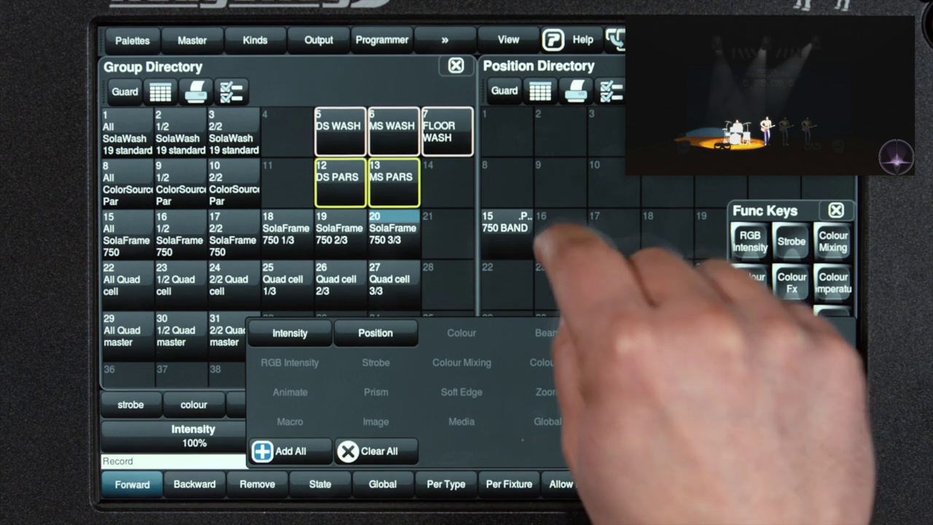
Record the drummer aim as position palette 16 and name it "750 DRUM".
click(559, 240)
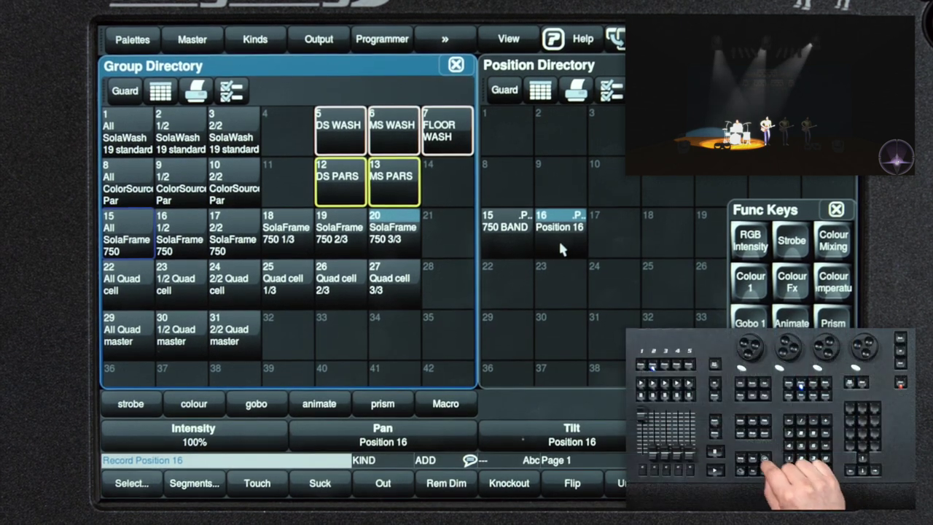
key(n)
key(n)
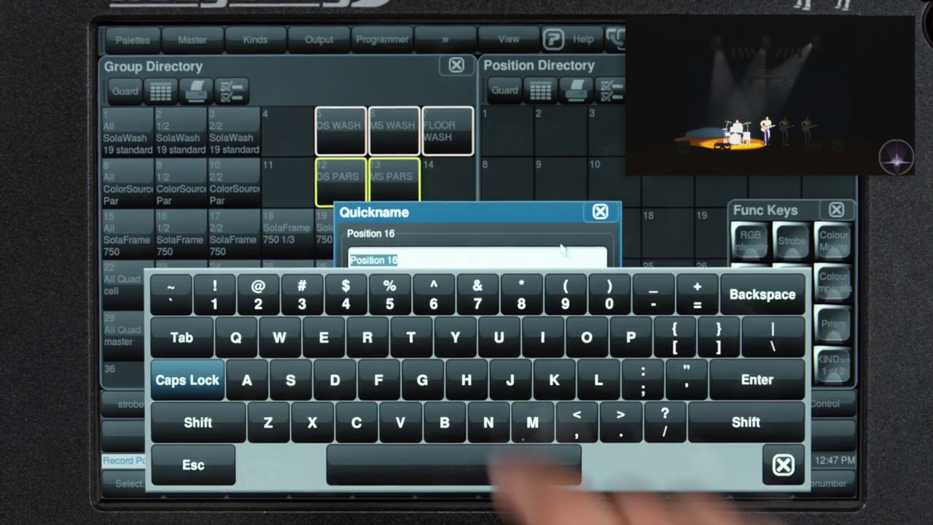
click(478, 295)
click(390, 295)
click(609, 295)
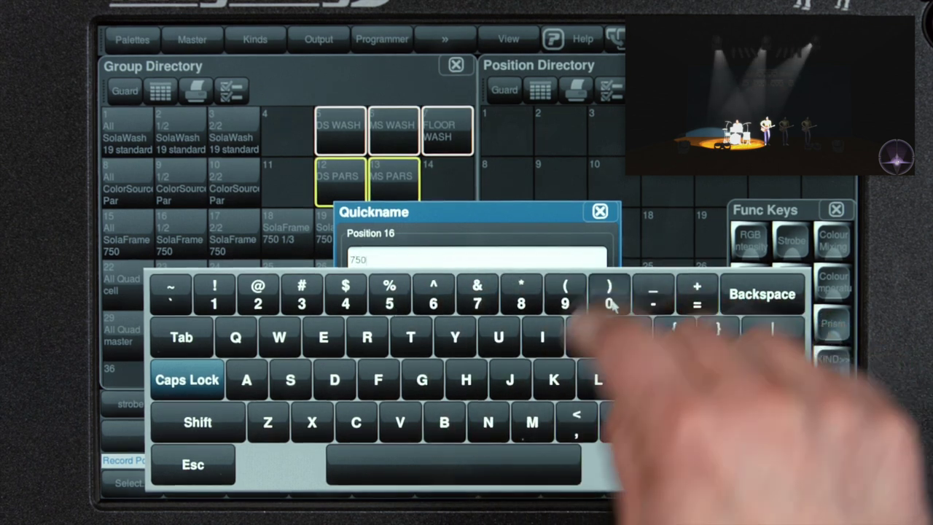
click(554, 464)
click(334, 380)
click(366, 337)
click(499, 338)
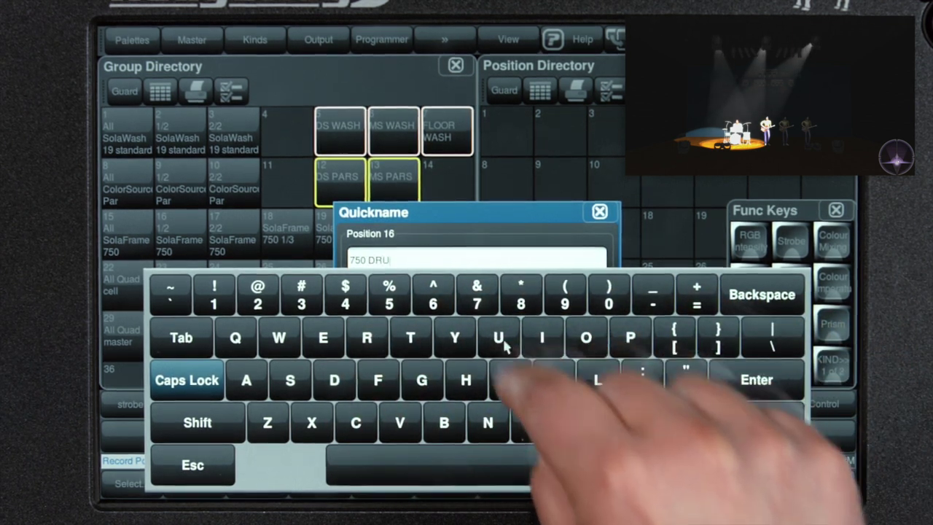
click(532, 422)
click(777, 386)
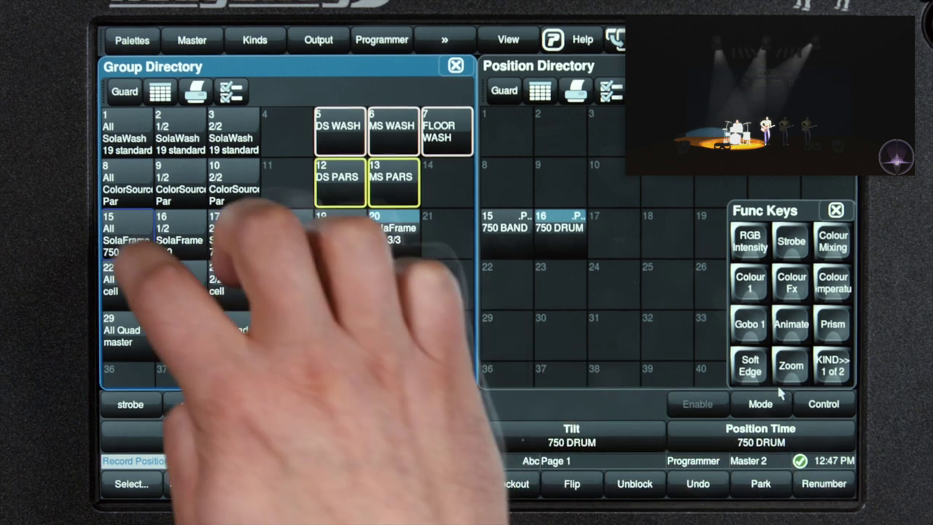
Select the All SolaFrame 750 group and recall the 750 BAND position followed by 750 DRUM.
click(128, 233)
click(509, 245)
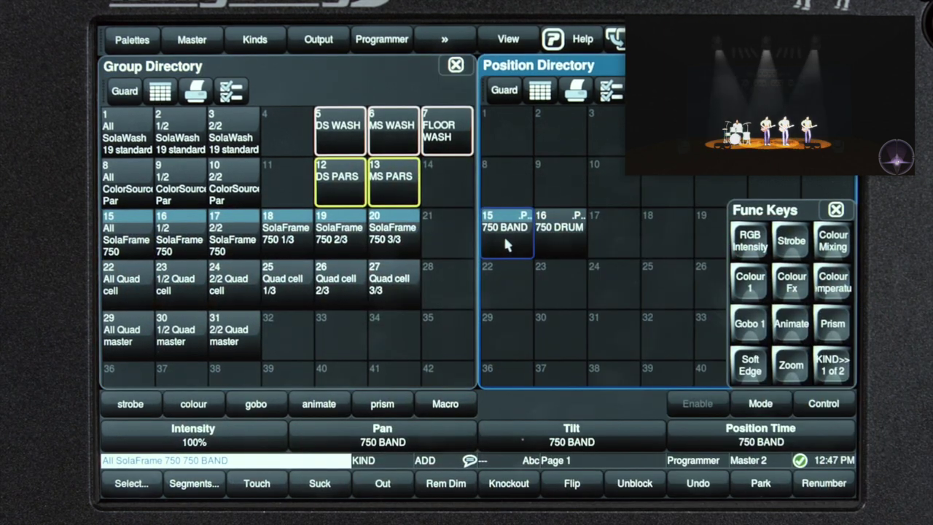
click(562, 241)
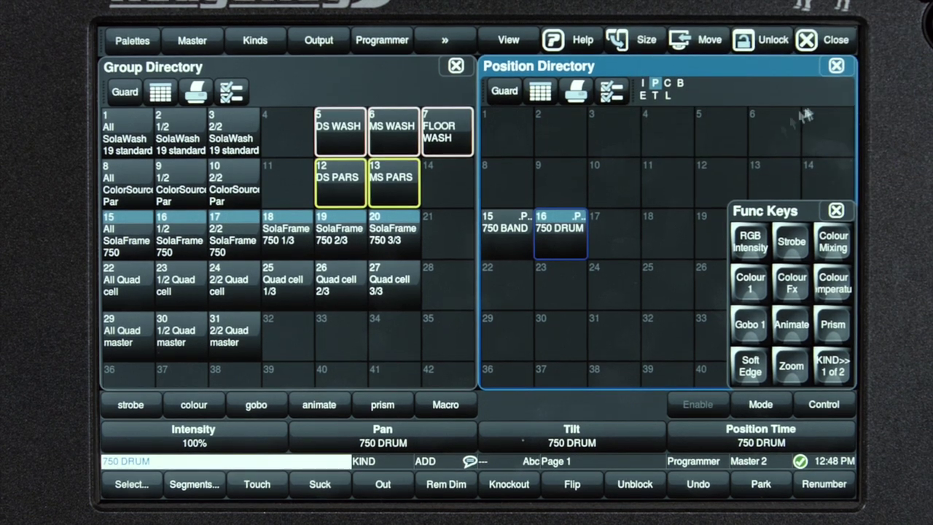
Open the colour directory in place of the position directory and Func Keys windows, and apply the magenta mix palette to the selected SolaFrames.
click(836, 65)
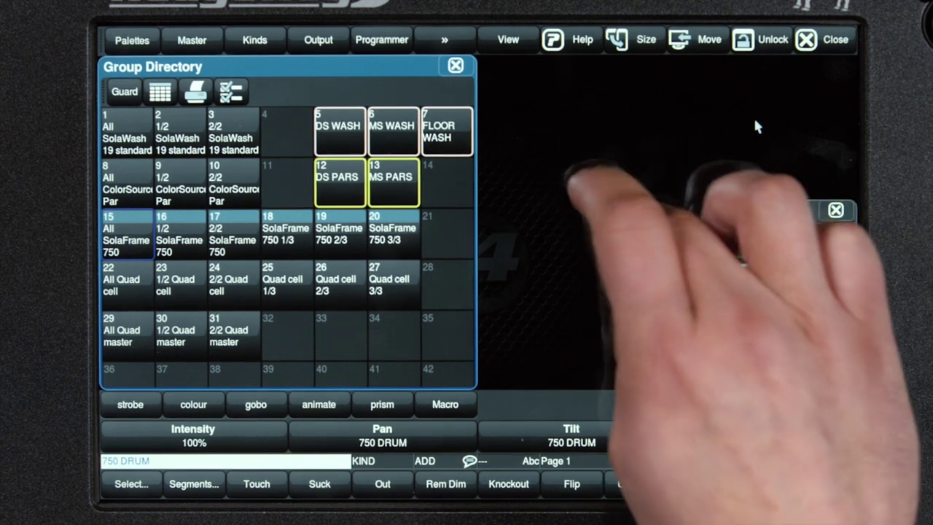
double_click(611, 232)
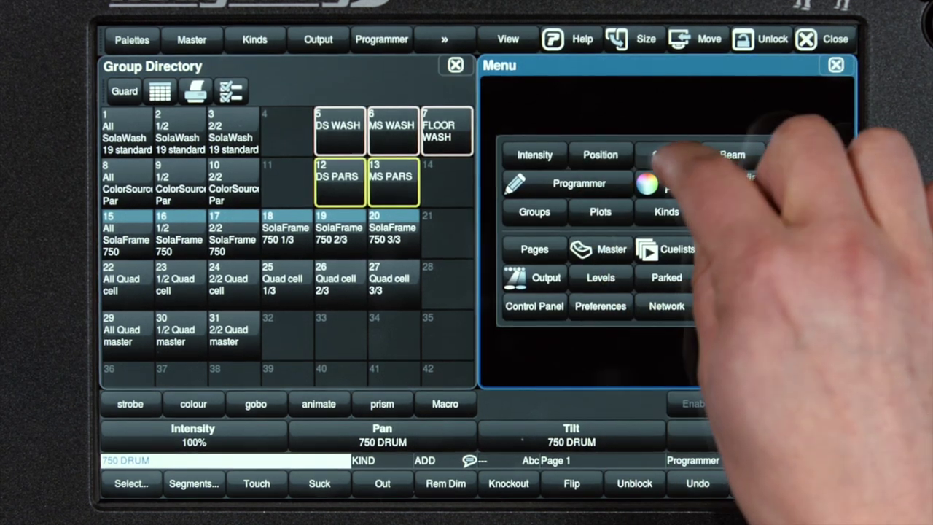
click(671, 161)
click(834, 209)
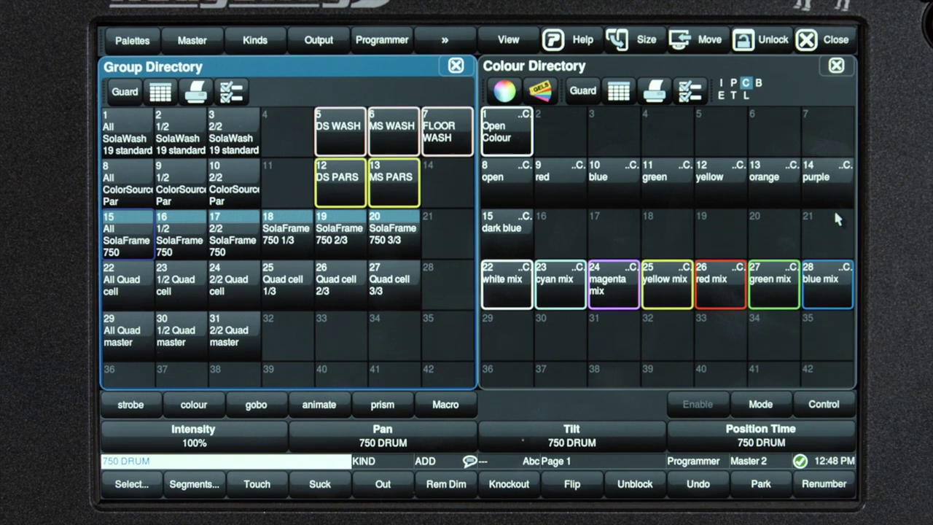
click(613, 284)
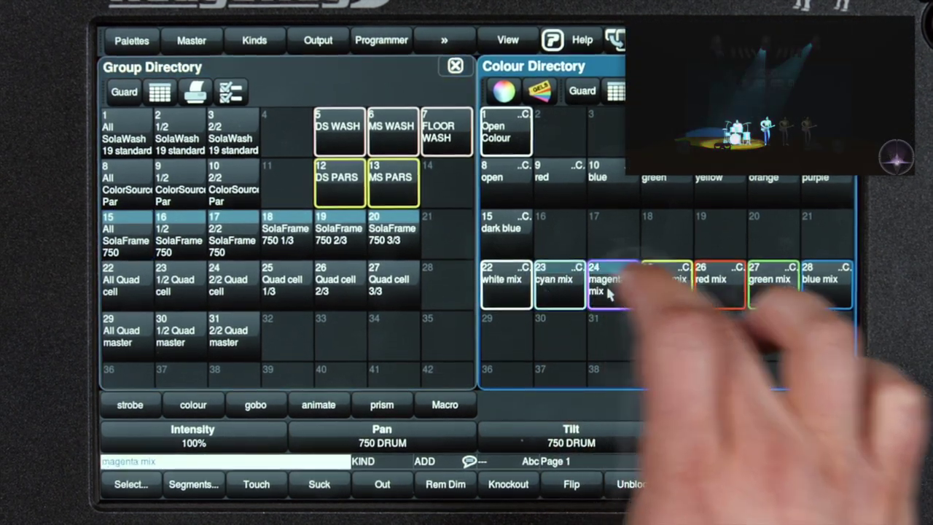
Apply the yellow, red, green, blue and white mix palettes in turn to the selected SolaFrames.
click(666, 285)
click(718, 285)
click(773, 284)
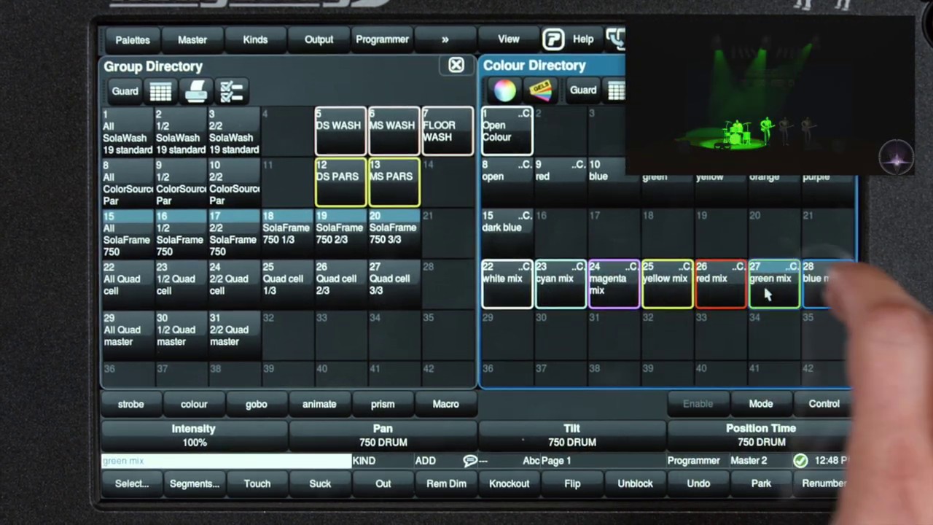
click(824, 295)
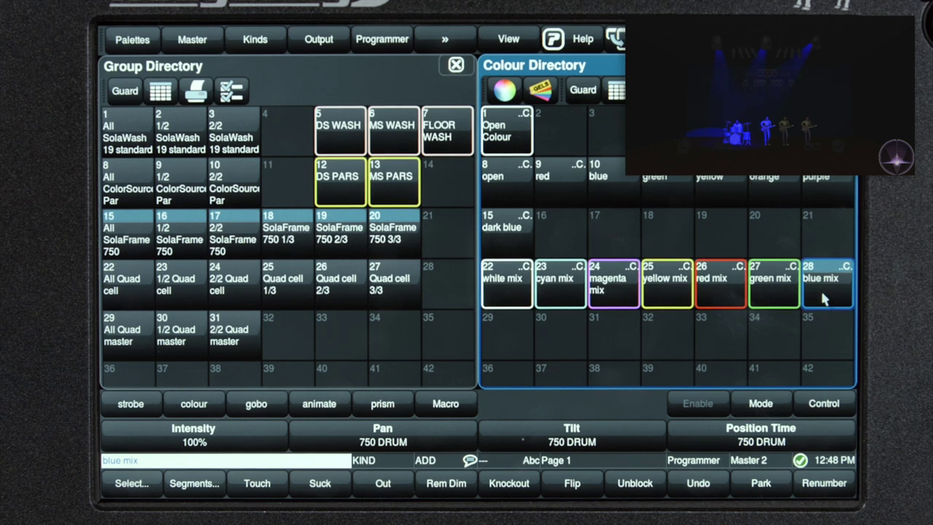
click(507, 289)
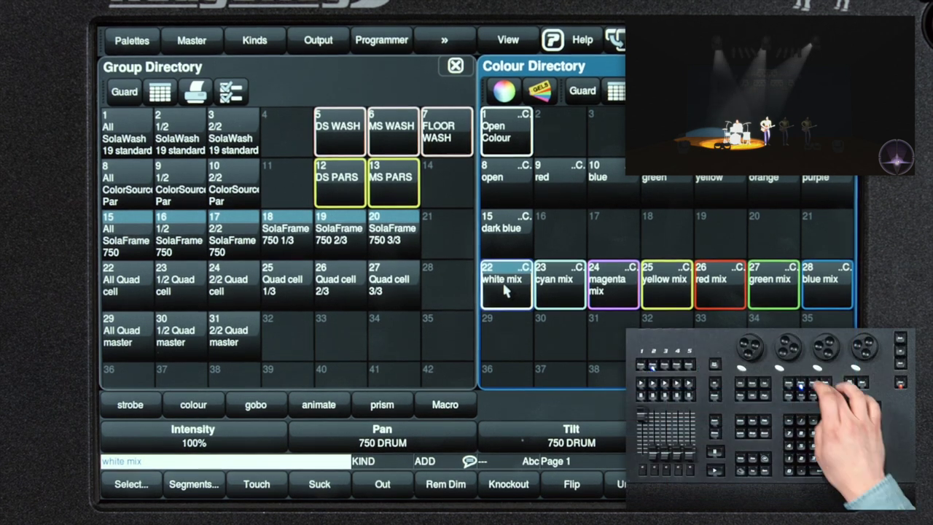
Mix a colour for the selected SolaFrames with hue 0° and saturation 66%.
key(c)
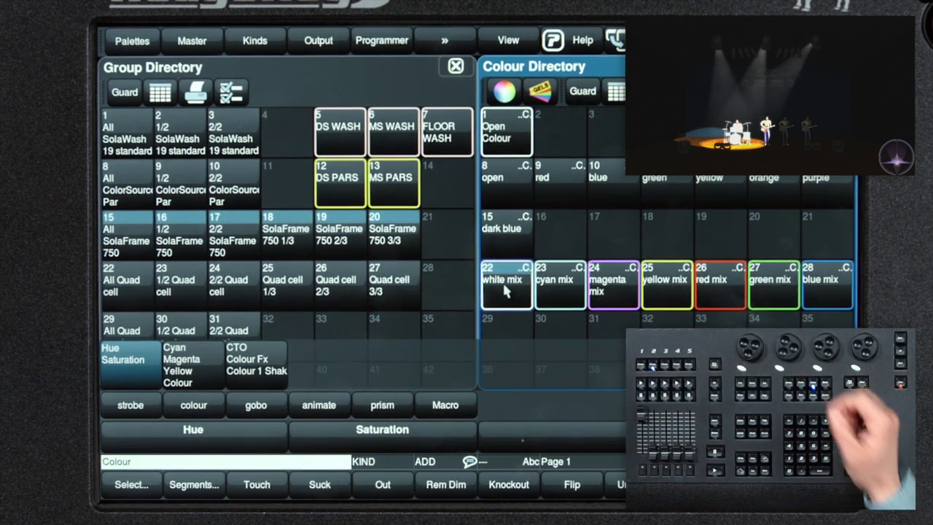
scroll(193, 436, up, 5)
scroll(383, 436, up, 3)
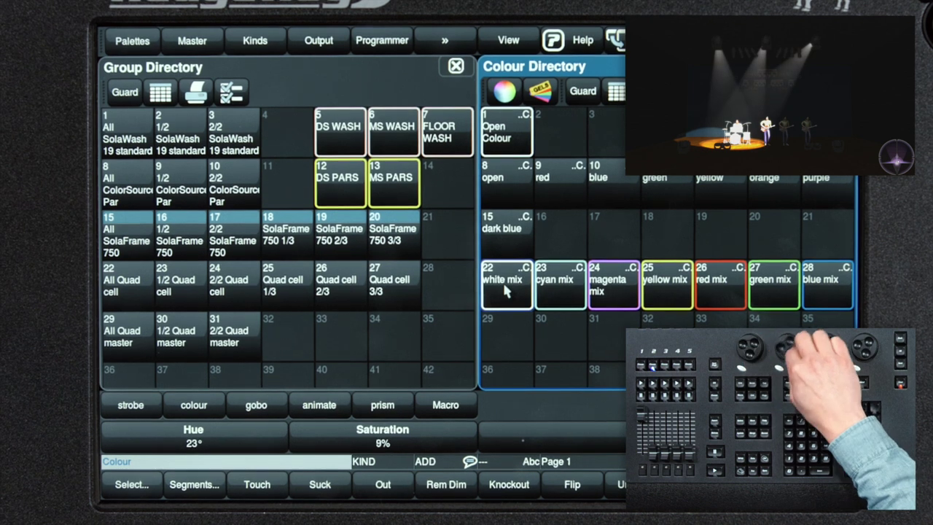
scroll(383, 436, up, 10)
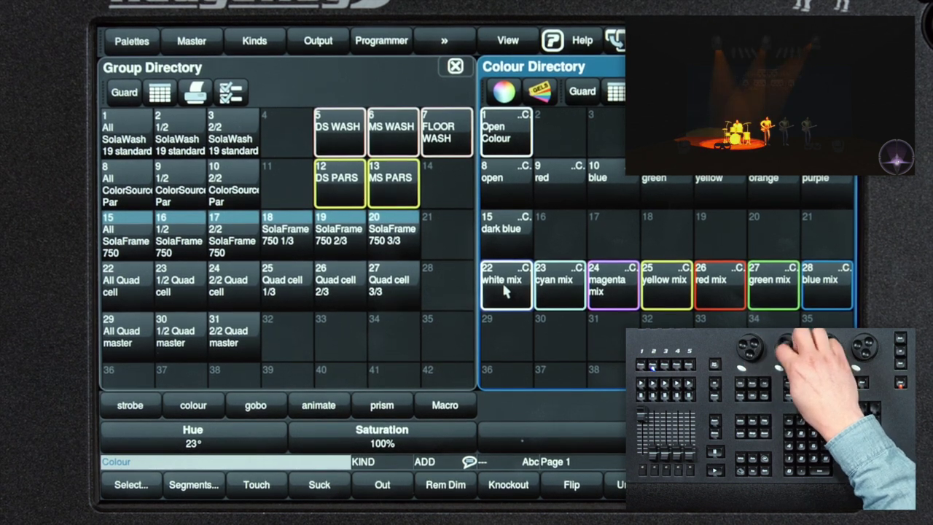
scroll(193, 436, down, 3)
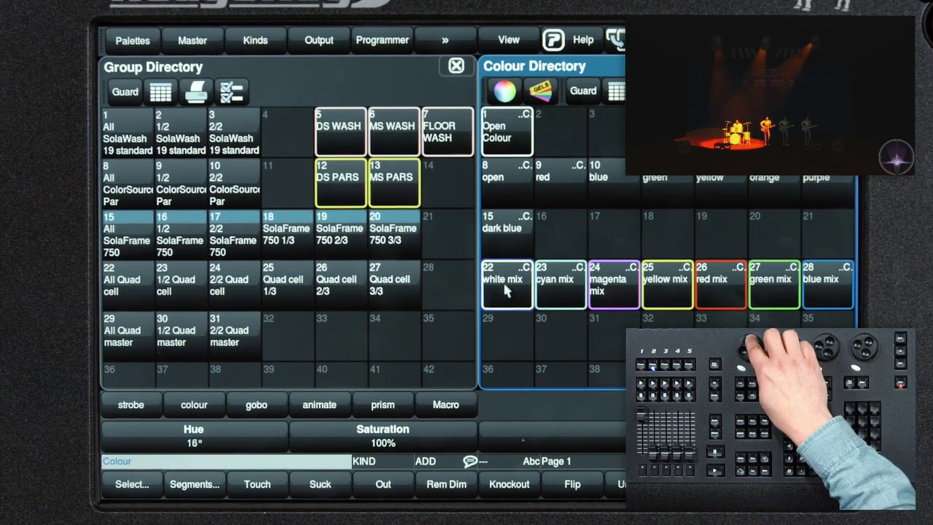
scroll(193, 436, down, 3)
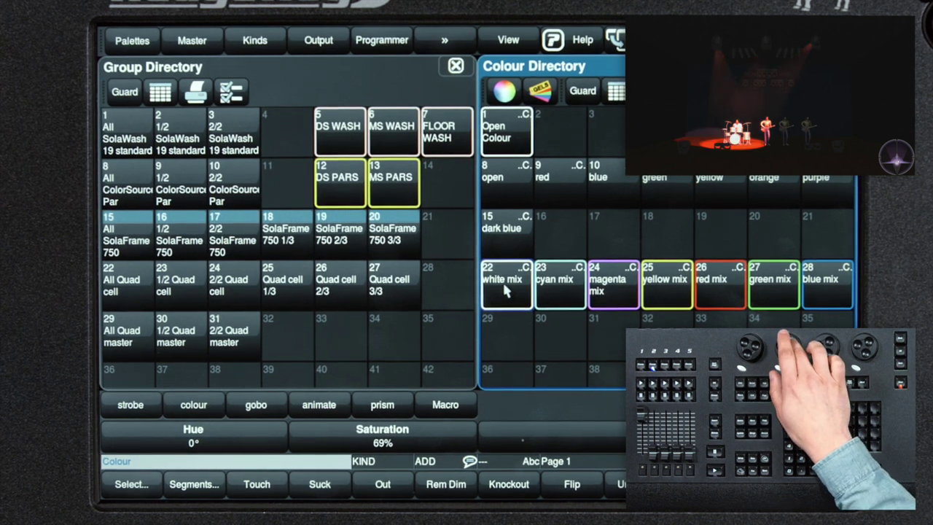
scroll(383, 436, down, 1)
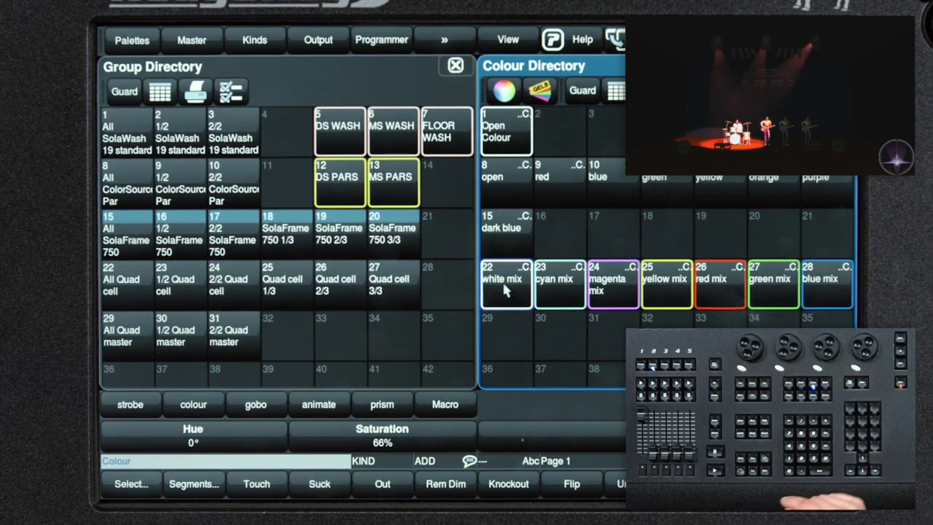
Record the mixed colour as colour palette 19 and name it "LIGHT RED".
key(r)
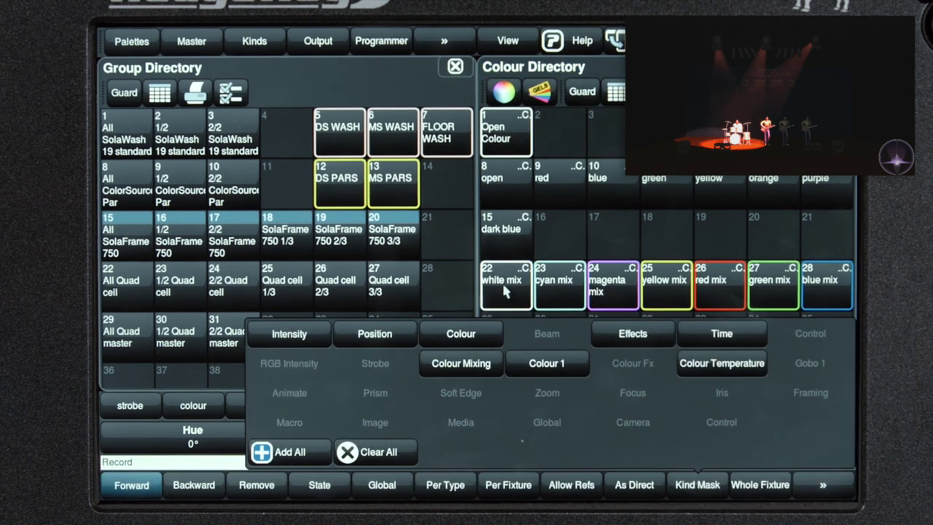
click(714, 233)
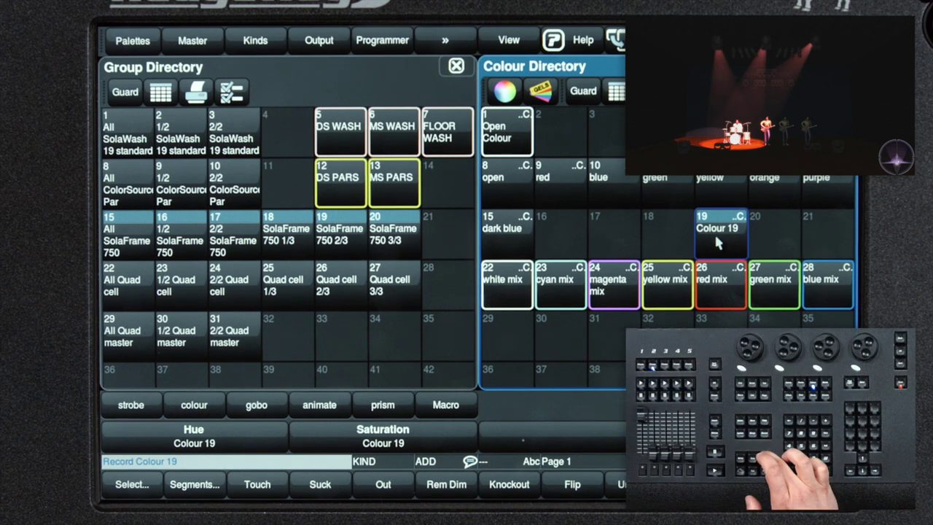
key(s)
text(s)
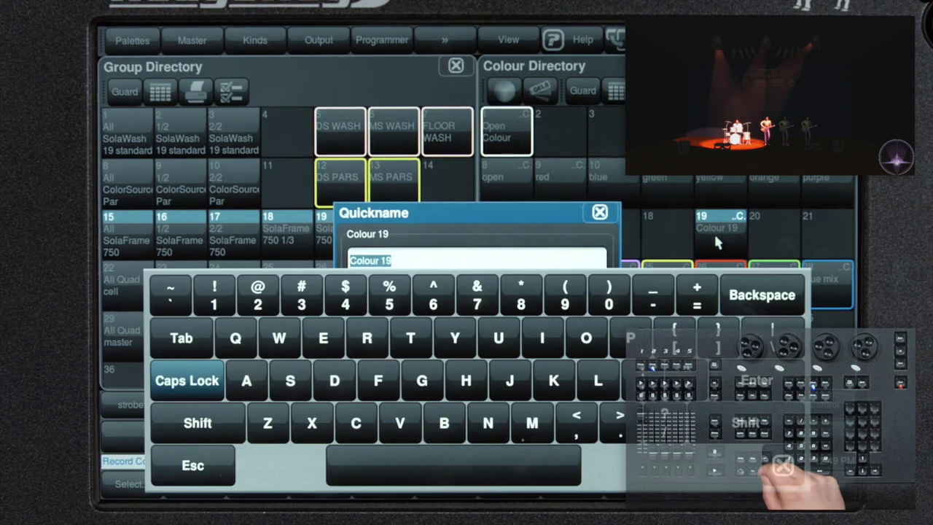
text(L)
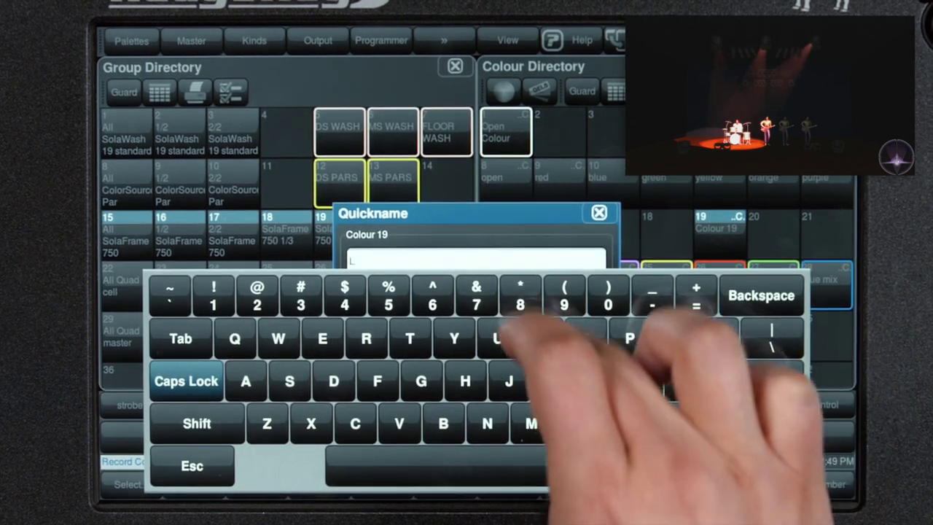
text(IGHT RED)
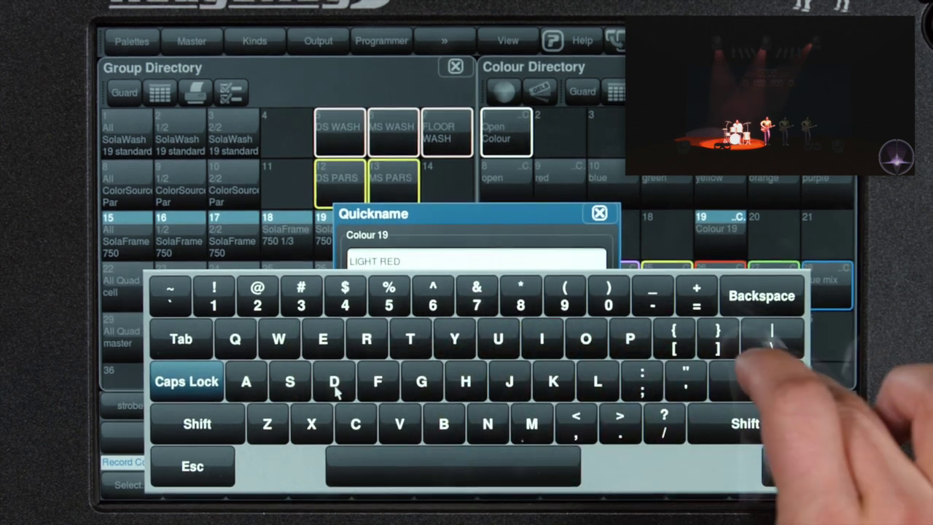
click(760, 373)
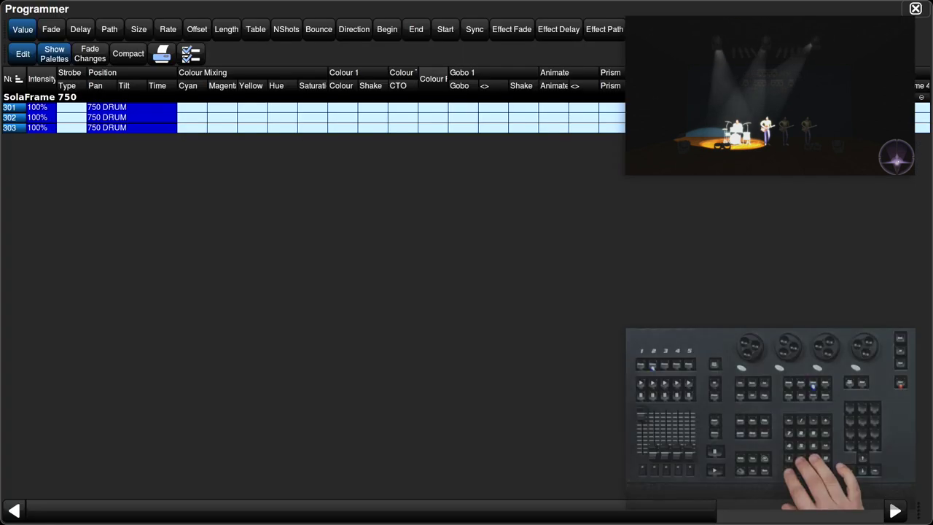
Recall 750 DRUM on the SolaFrames and record it as position palette 17 with only the Position and Zoom kinds in the mask.
key(Return)
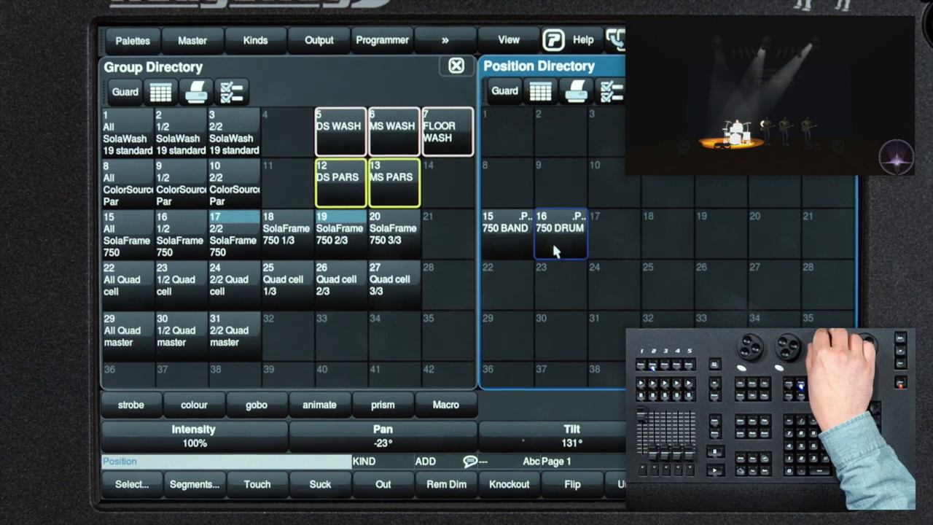
click(553, 250)
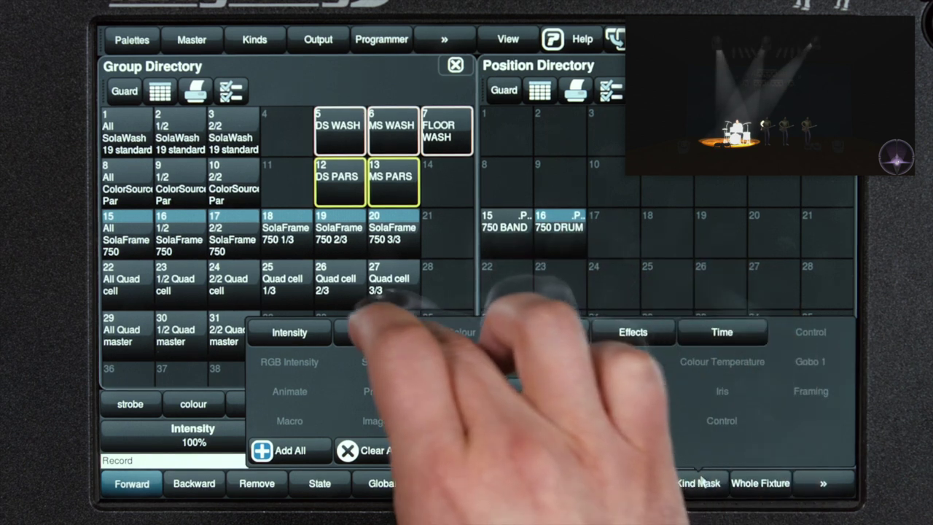
click(394, 343)
click(566, 390)
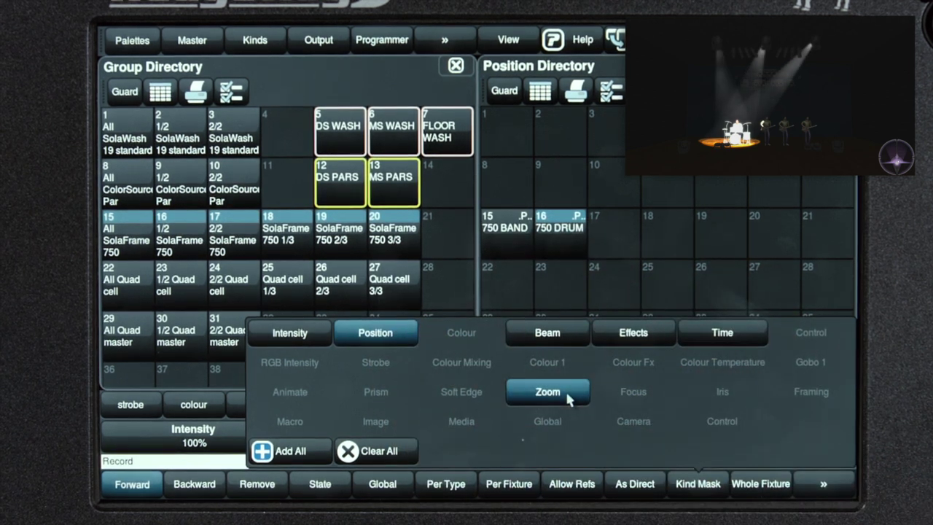
click(616, 233)
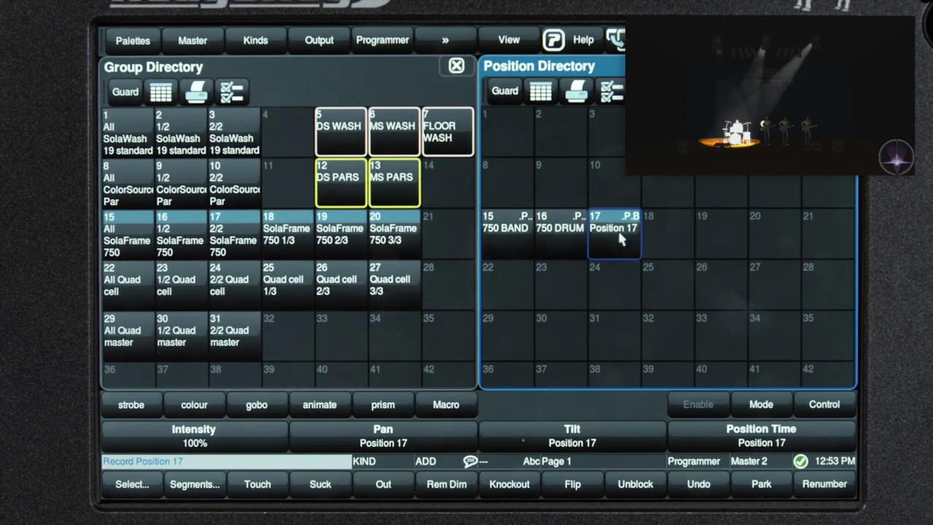
click(614, 232)
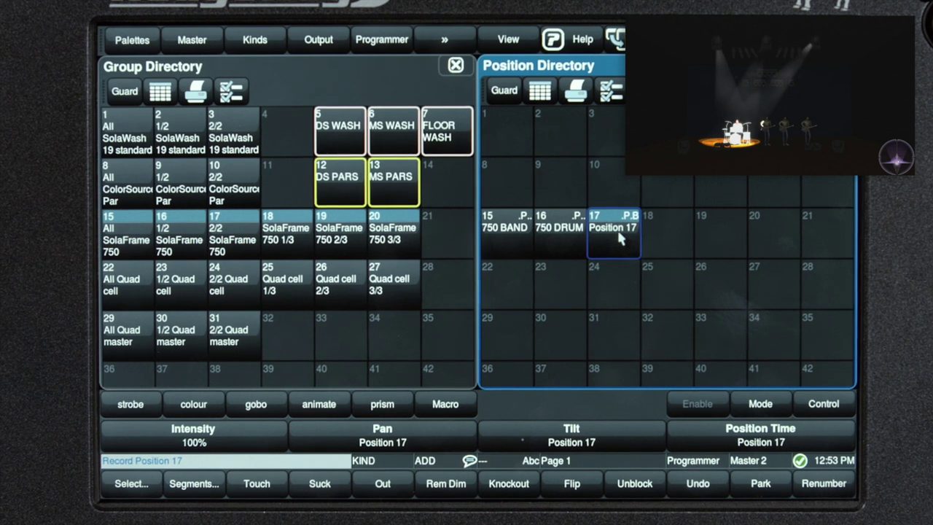
Clear the programmer and recall position palette 17 on SolaFrame 750 fixtures 301 to 303 at 100% intensity.
key(Escape)
text(301>3)
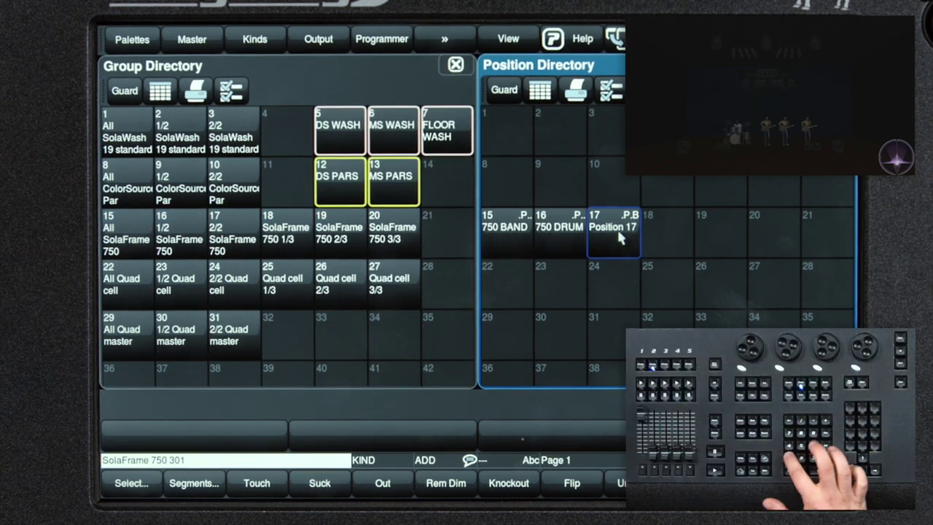
click(618, 239)
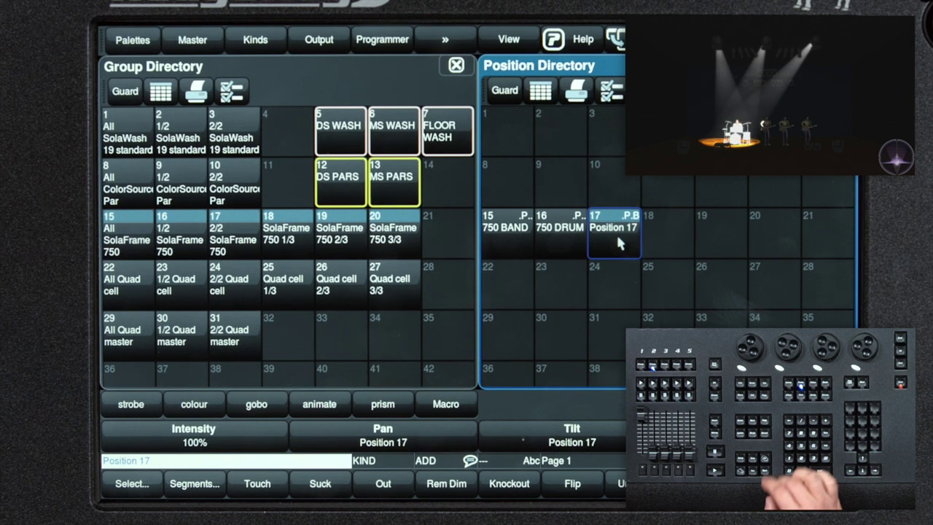
Start another recording of the selected SolaFrames with the kind mask choices open.
key(r)
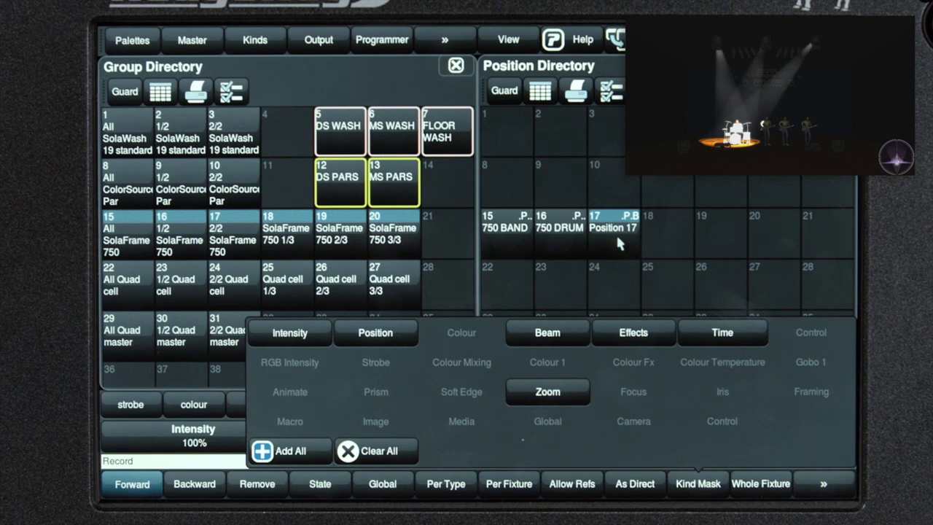